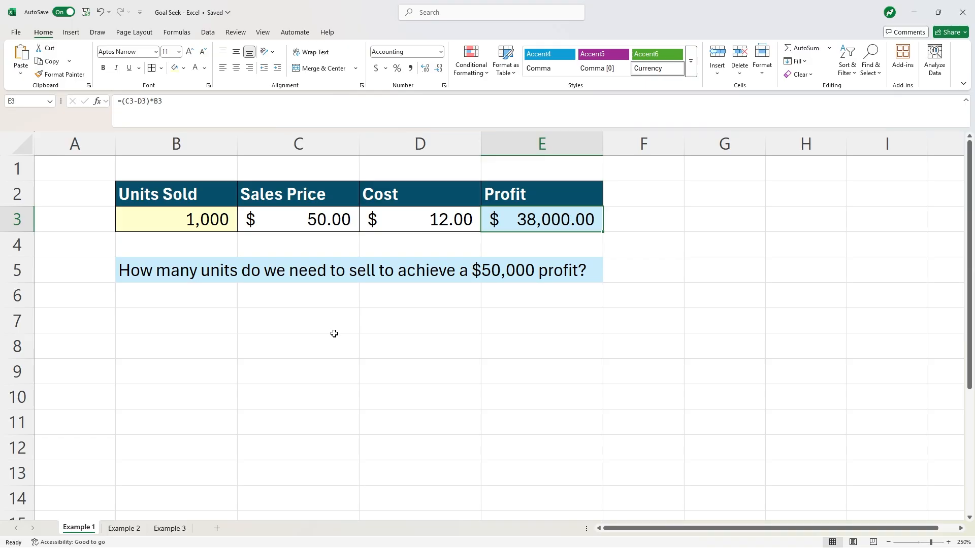
- Try 1100, 1500 and 1300 in turn as the units sold to see their effect on profit
left_click(202, 218)
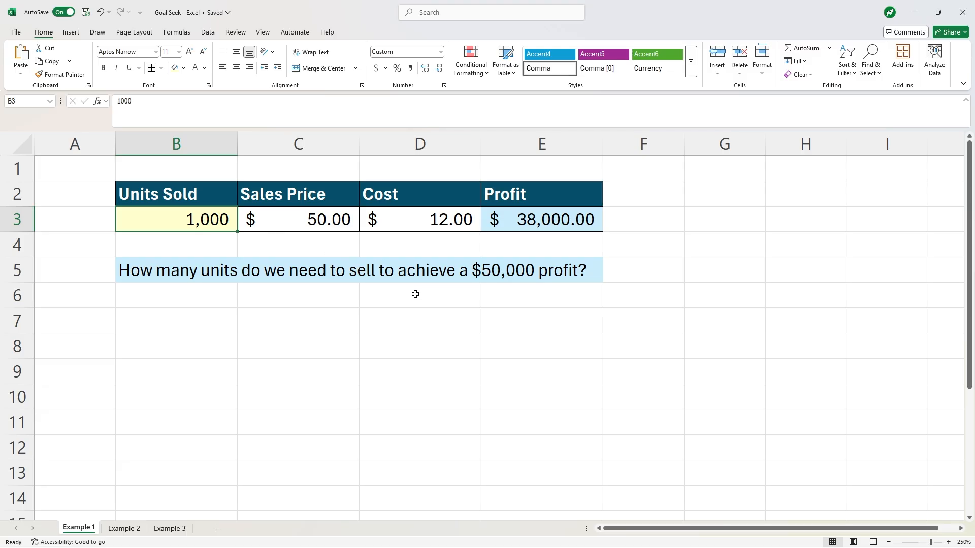
type("1100")
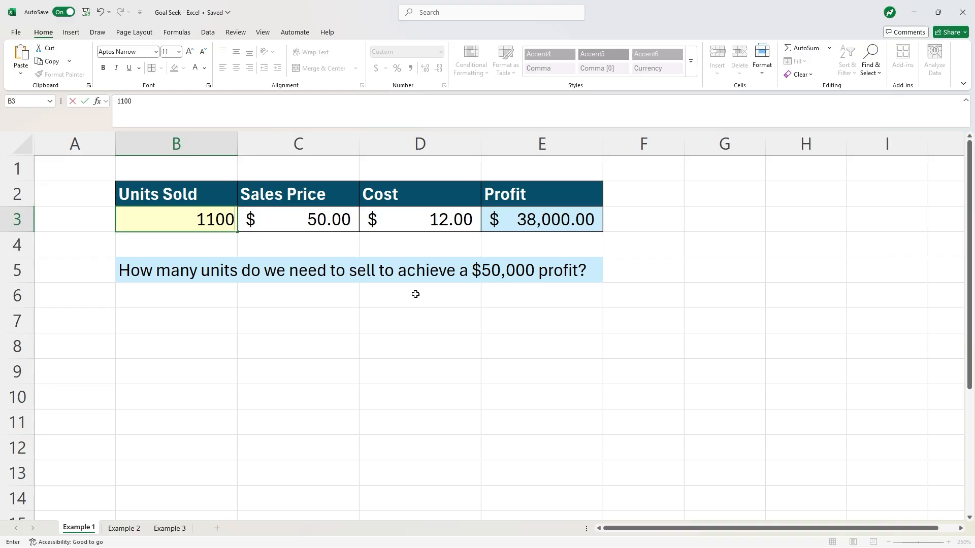
key("Return")
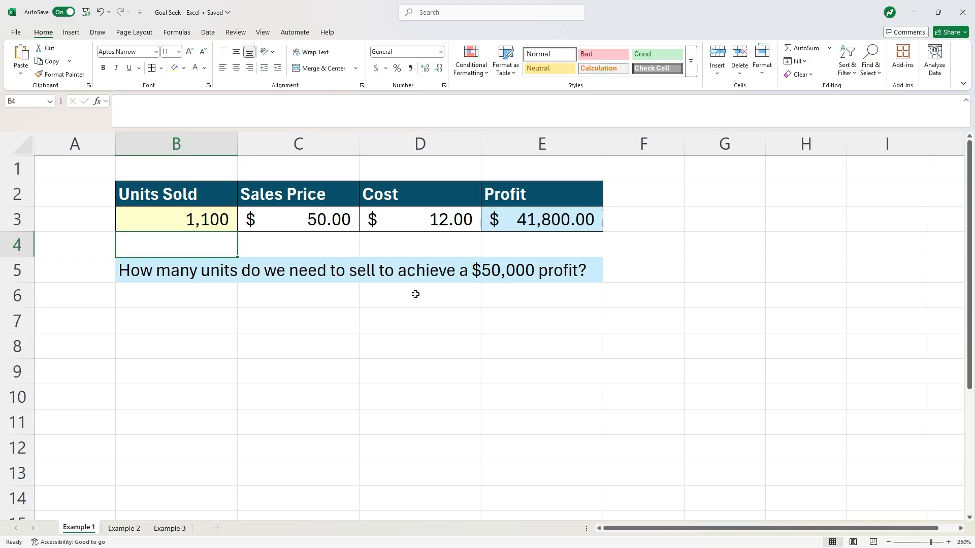
key("Up")
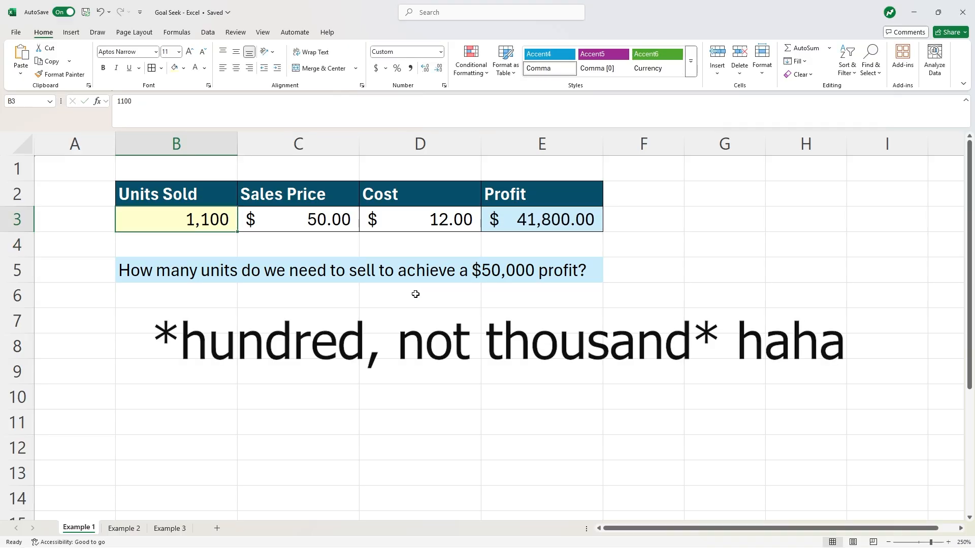
type("1500")
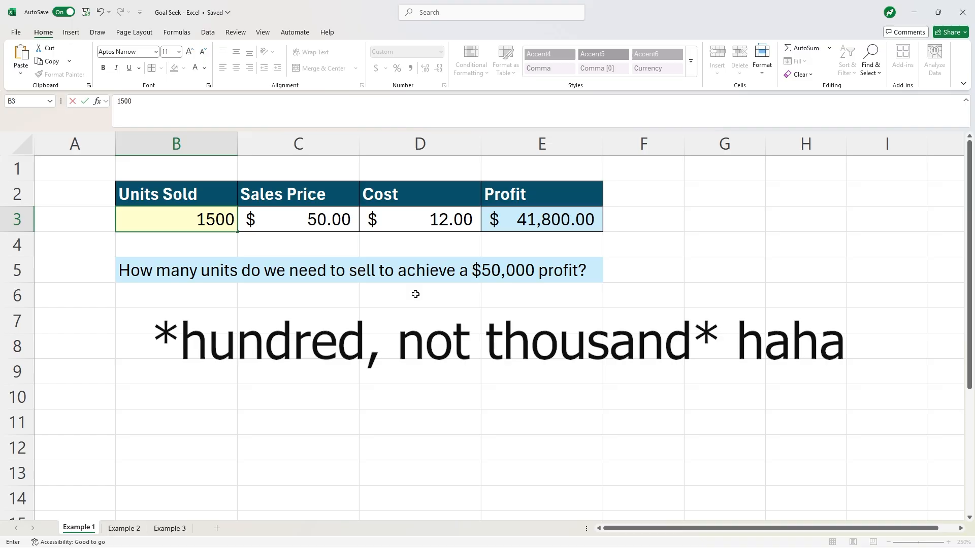
key("Return")
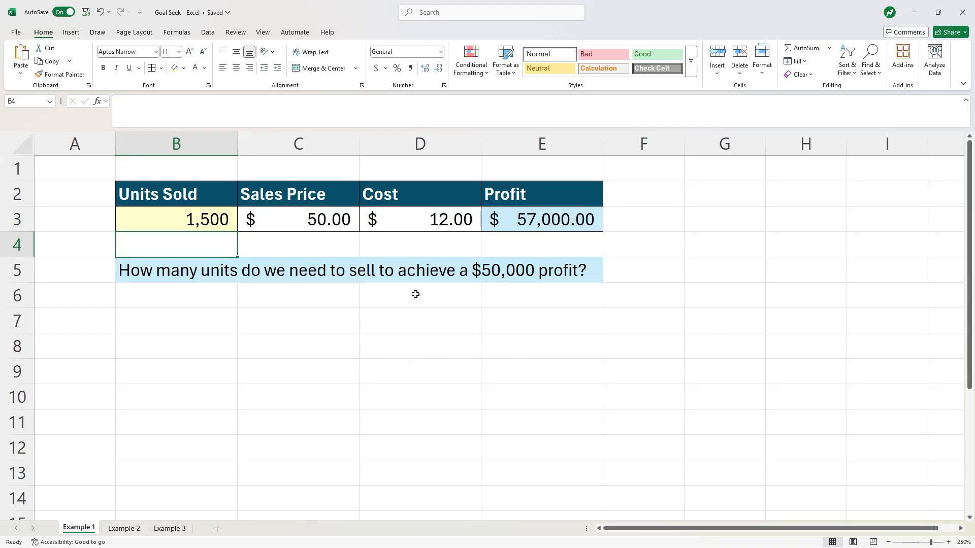
key("Up")
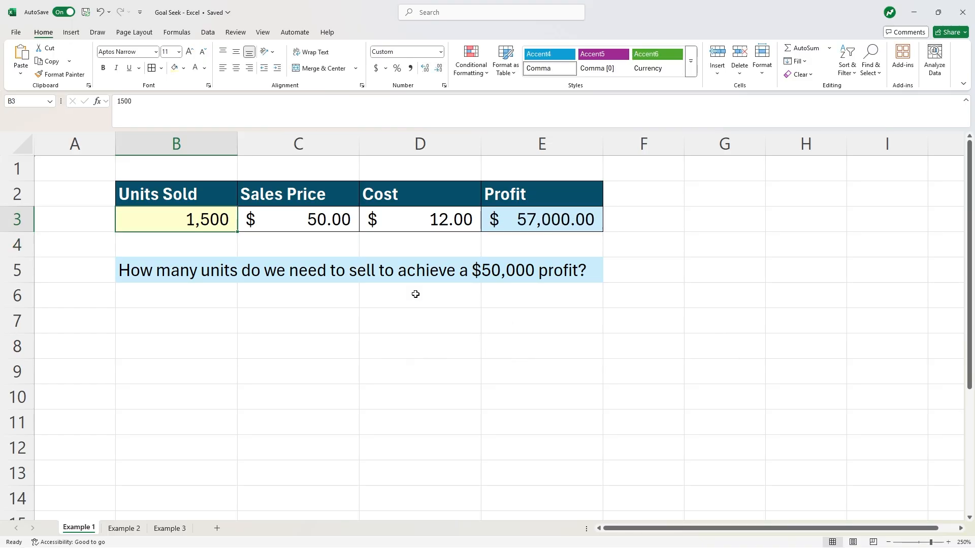
type("1300")
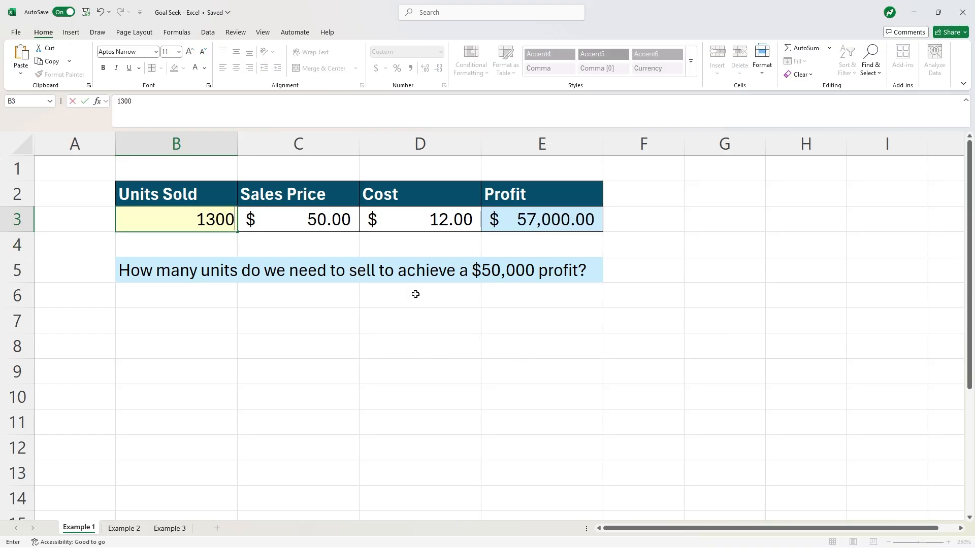
key("Return")
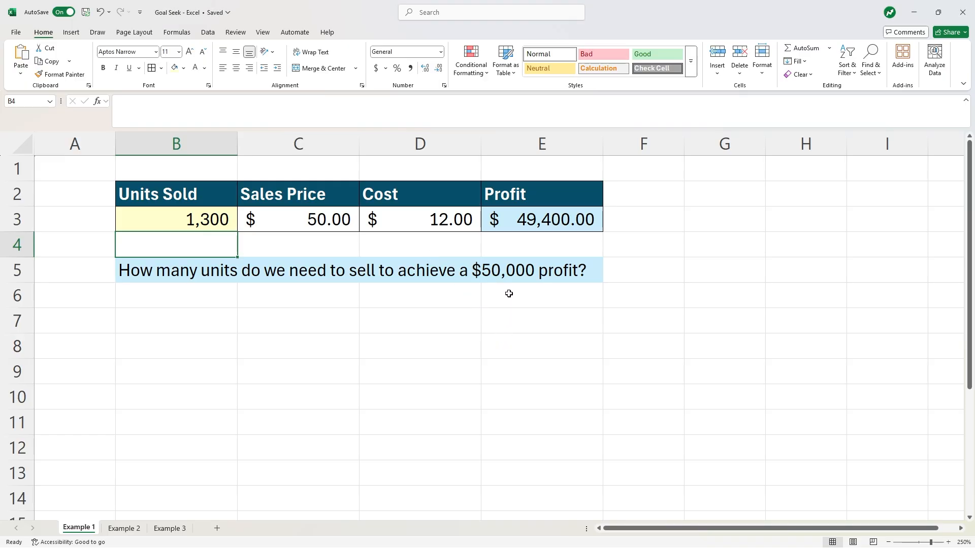
- Use Goal Seek to set the profit cell to 50000 by changing the units sold cell
left_click(519, 226)
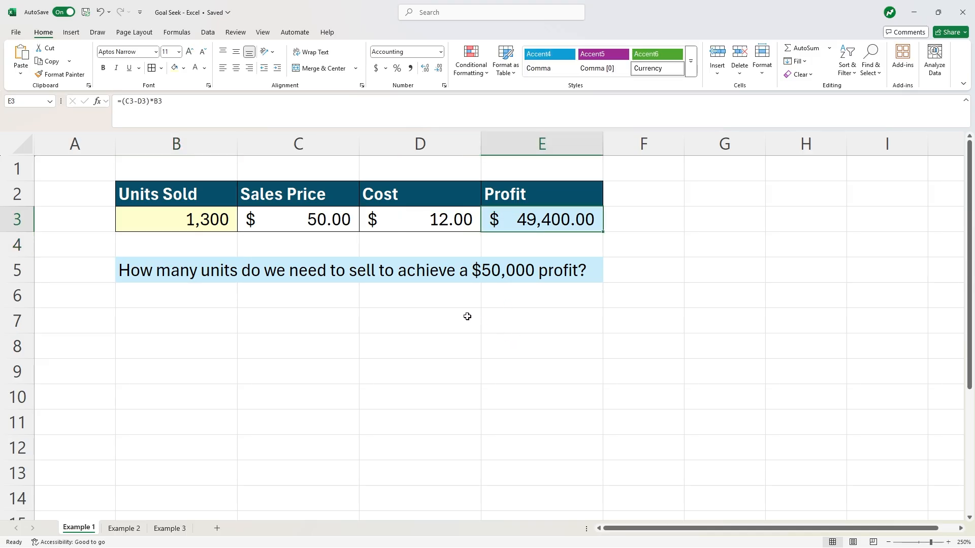
left_click(208, 32)
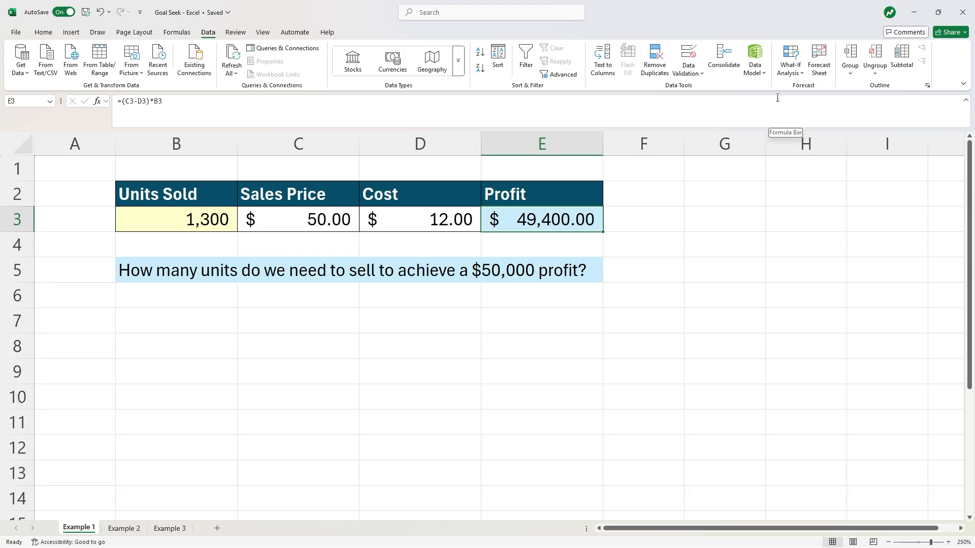
left_click(798, 74)
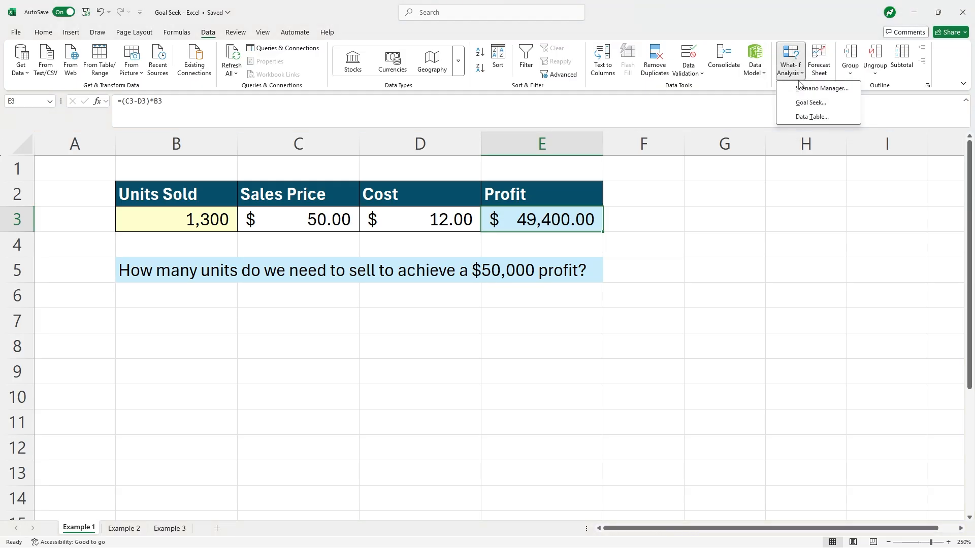
left_click(804, 102)
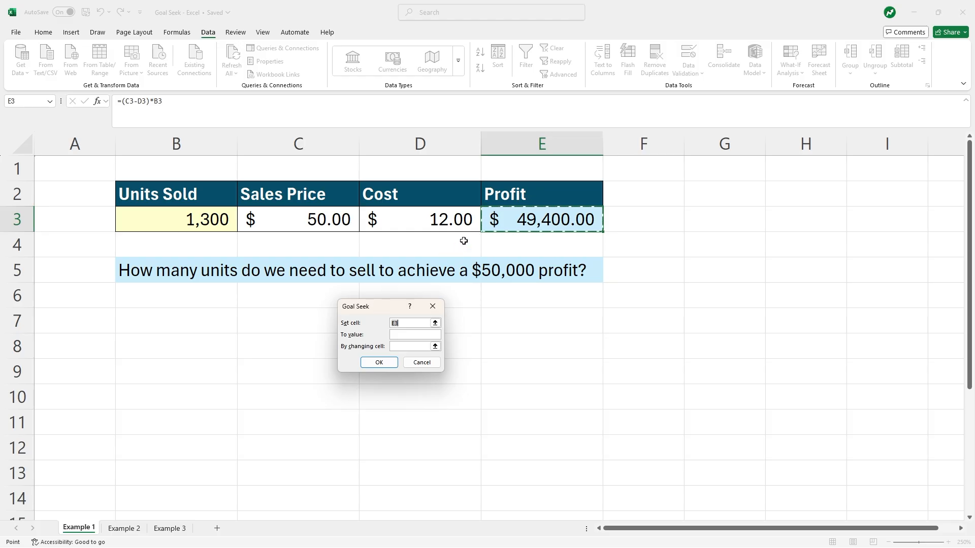
left_click(418, 335)
type("50000")
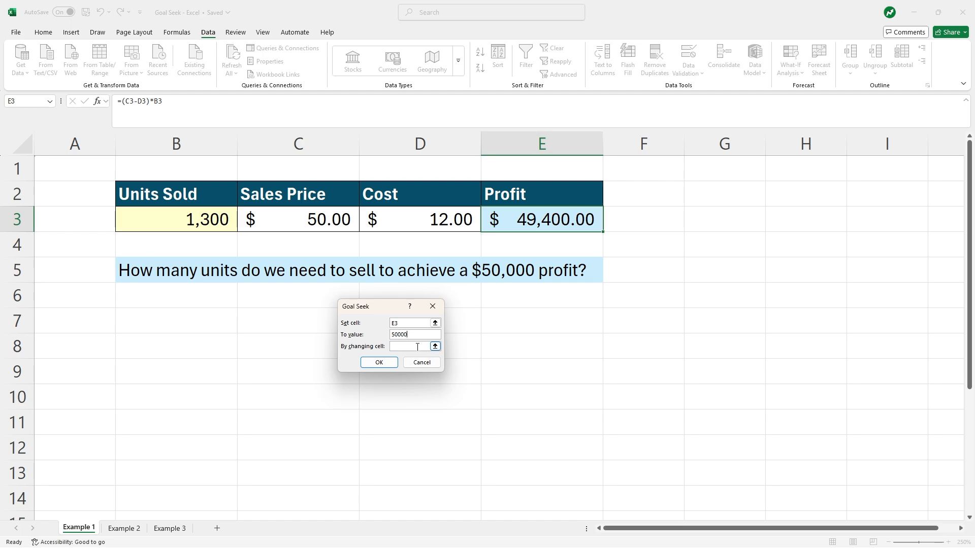
left_click(416, 347)
left_click(194, 220)
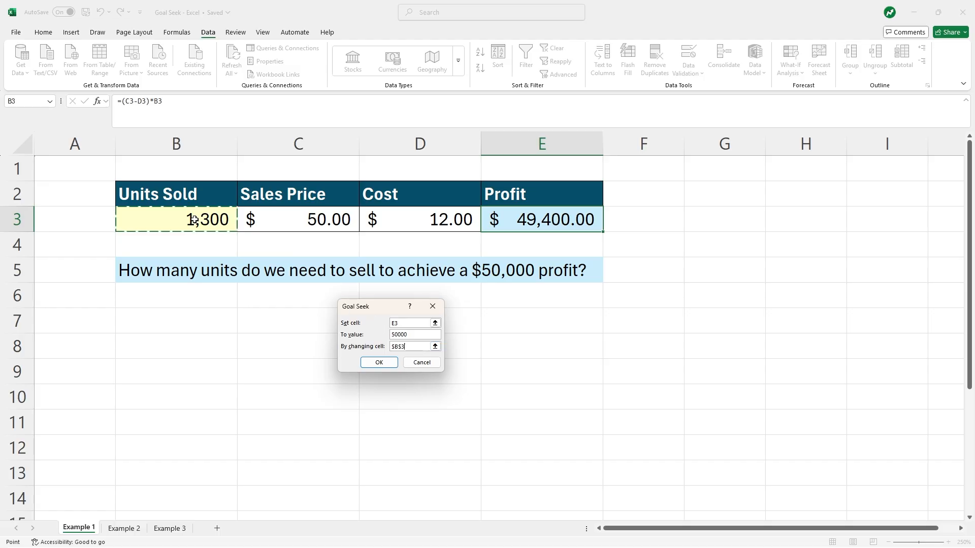
left_click(378, 363)
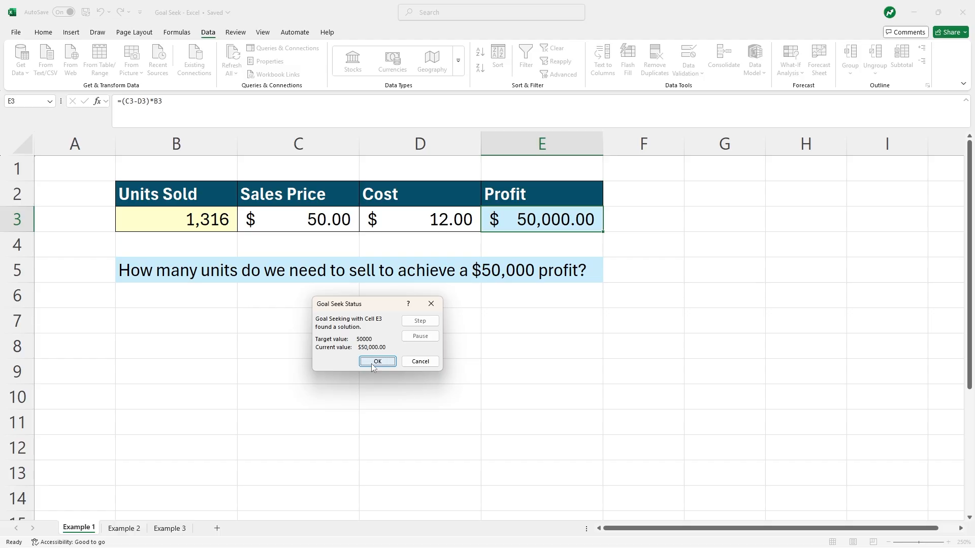
left_click(376, 361)
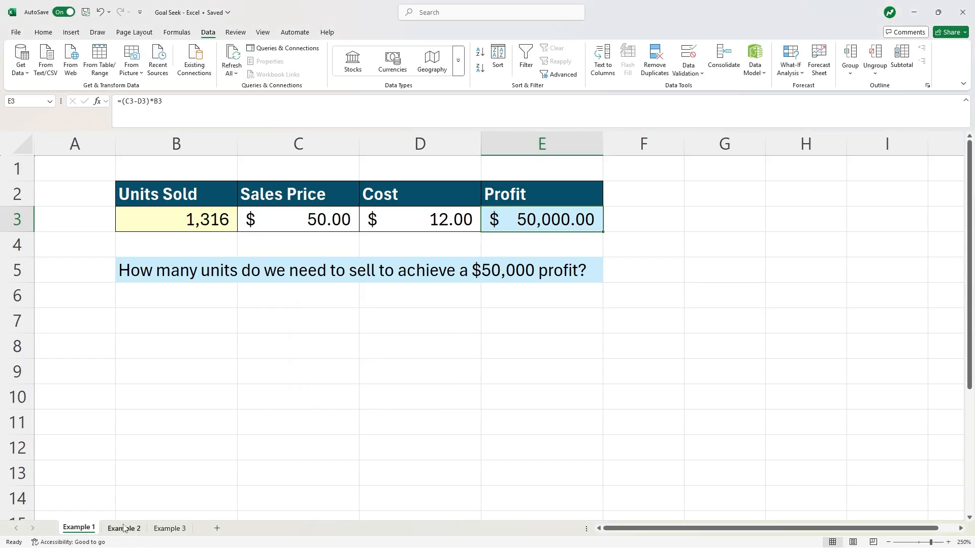
- On the Example 2 sheet, use Goal Seek to set the profit to 50000 by changing the sales price cell
left_click(123, 528)
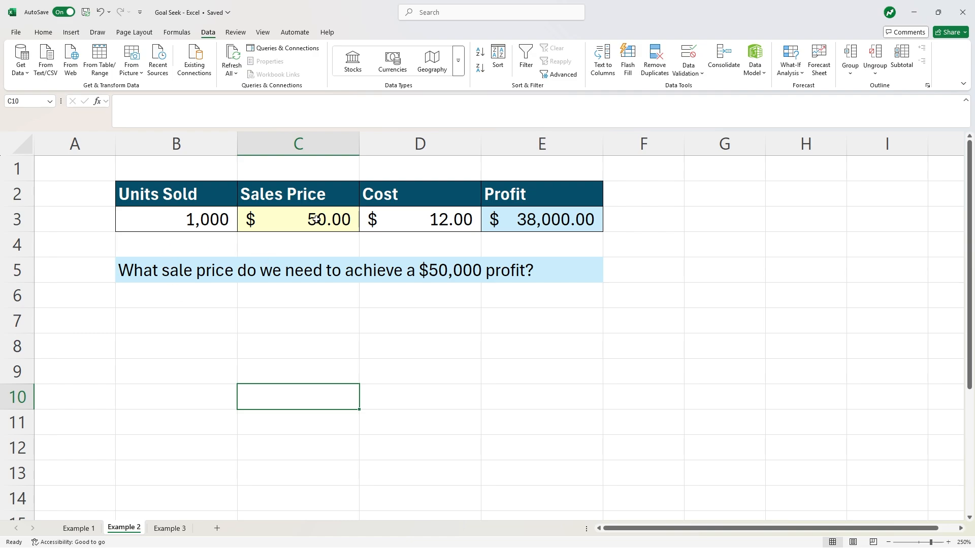
left_click(520, 221)
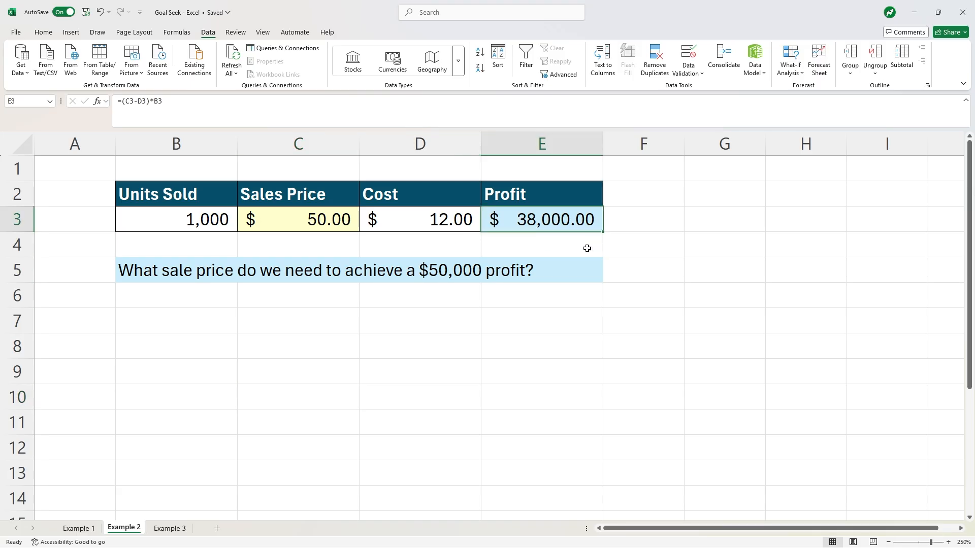
left_click(787, 74)
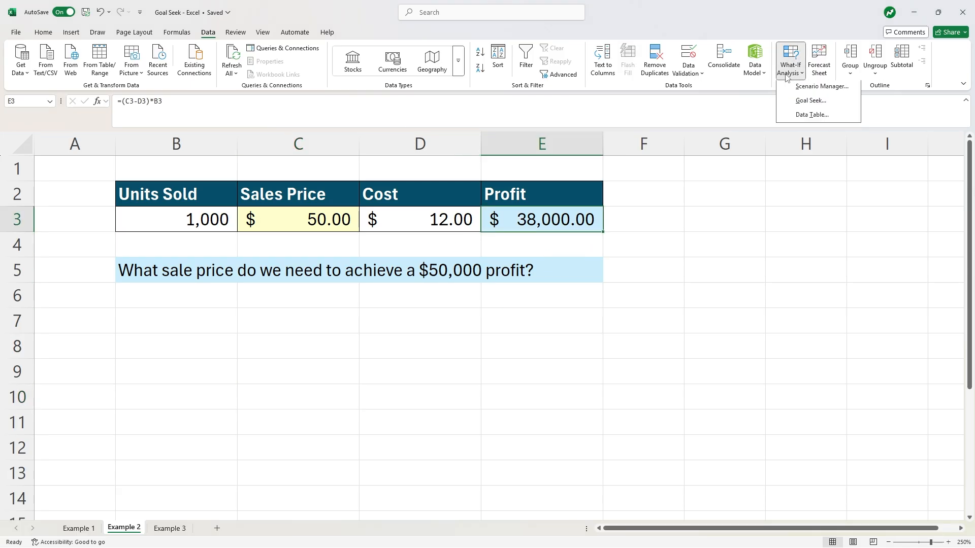
left_click(807, 103)
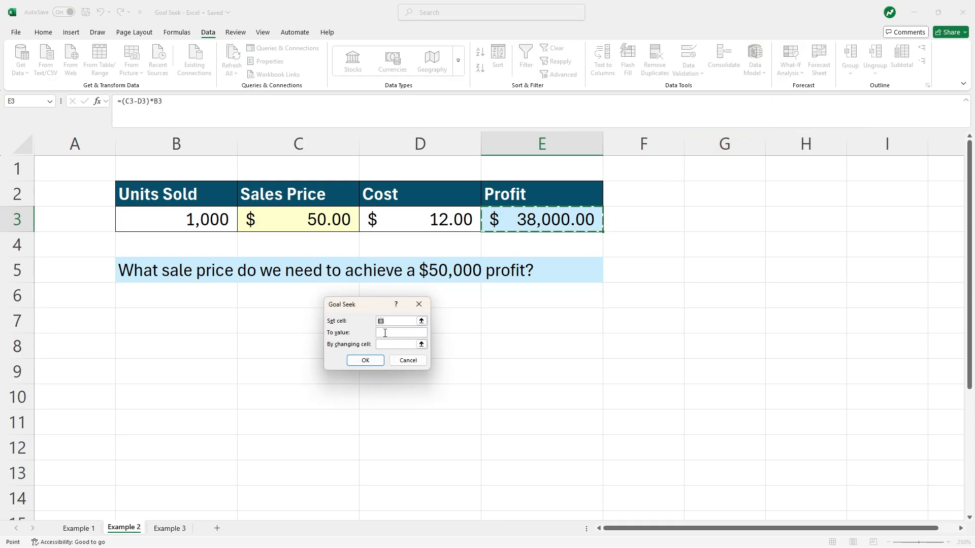
left_click(384, 333)
type("50")
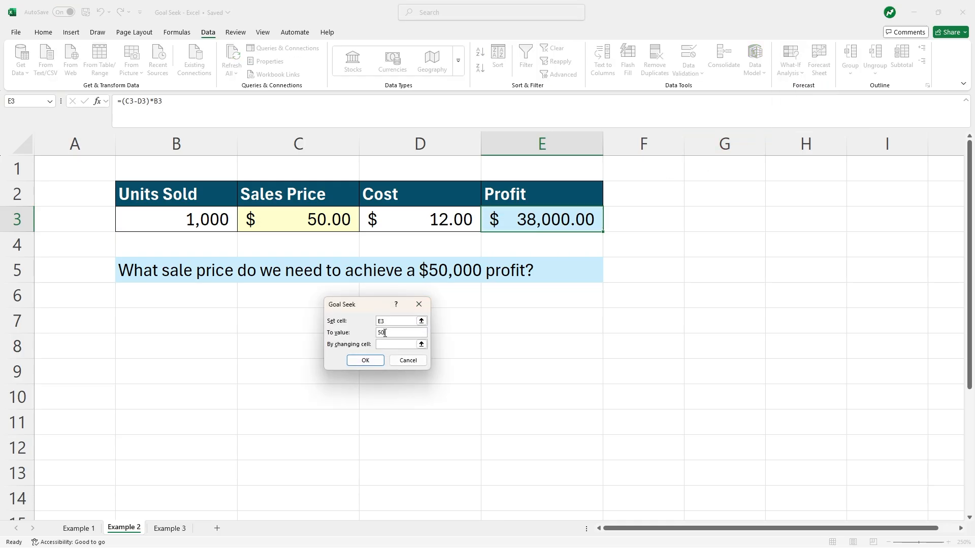
type("000")
left_click(388, 344)
left_click(318, 221)
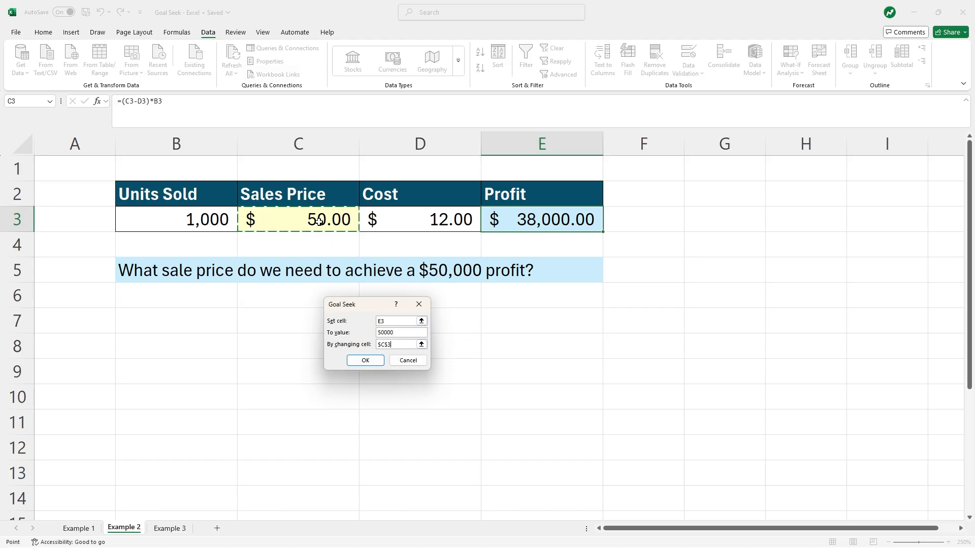
left_click(358, 361)
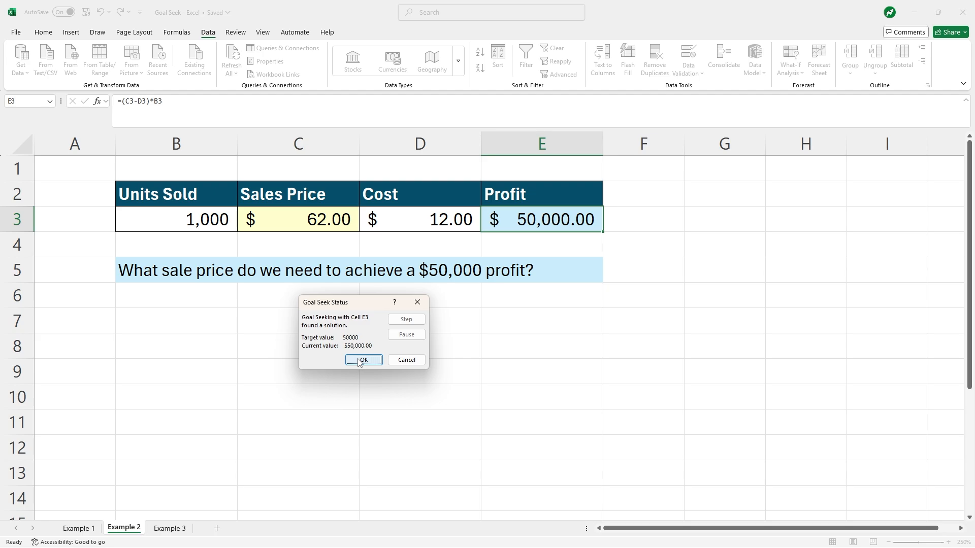
left_click(359, 361)
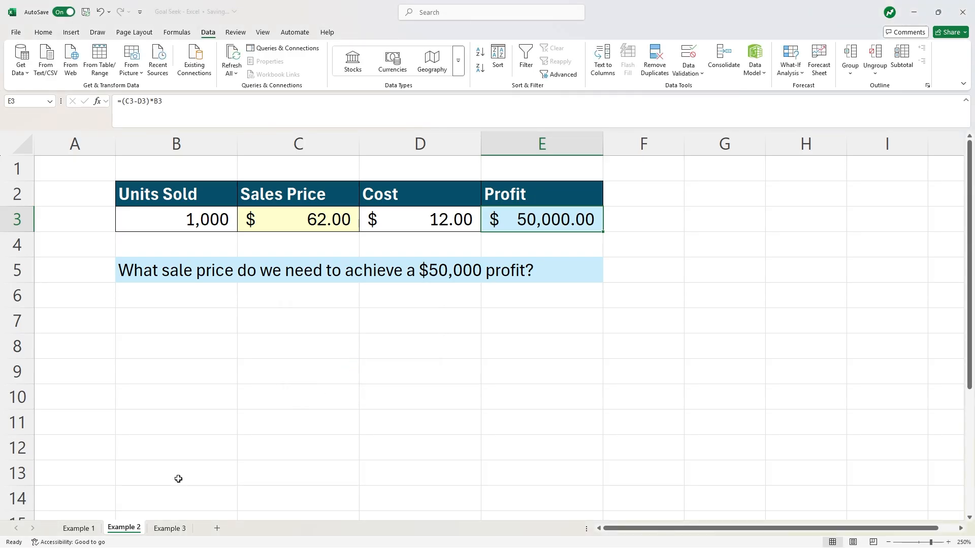
- Switch to the Example 3 sheet and inspect the exam scores and the average formula
left_click(169, 528)
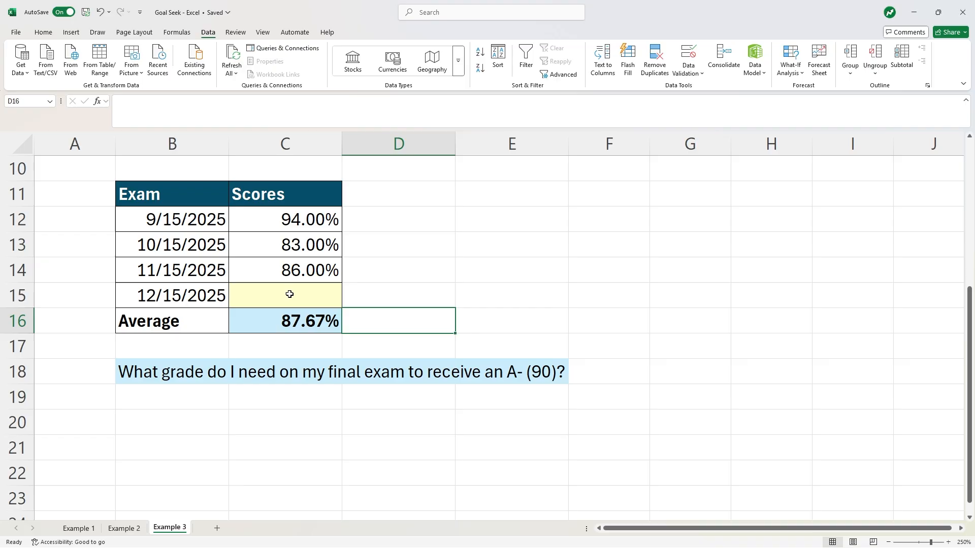
left_click(310, 221)
left_click(306, 250)
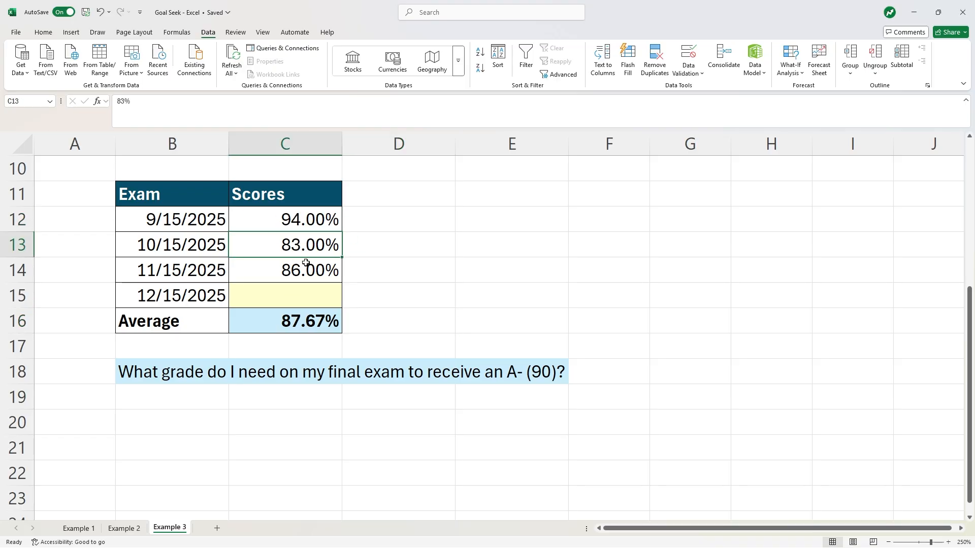
left_click(303, 273)
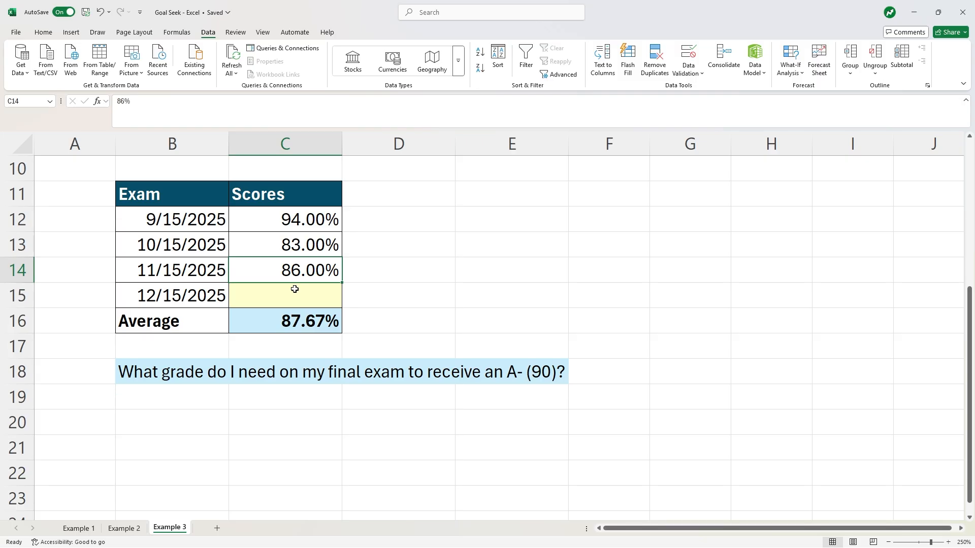
left_click(289, 323)
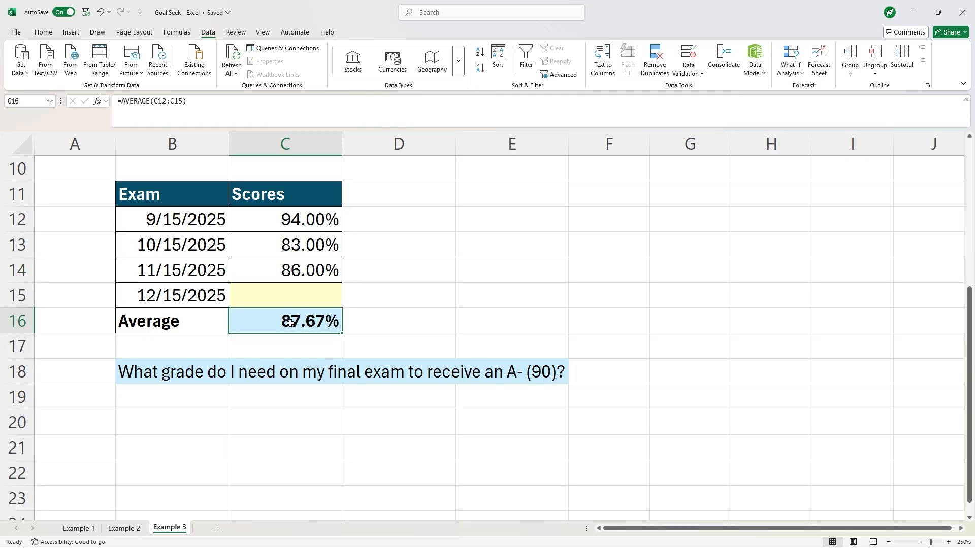
double_click(290, 323)
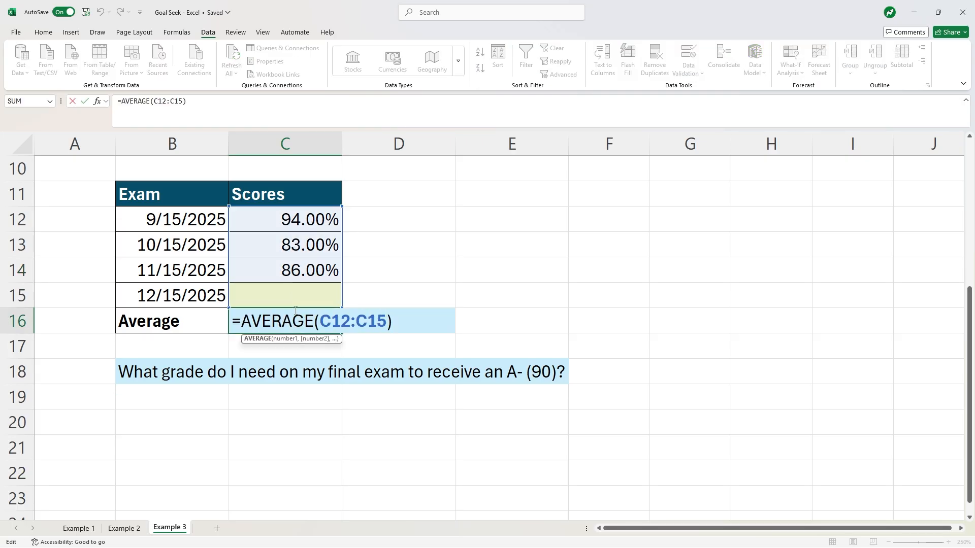
key("Escape")
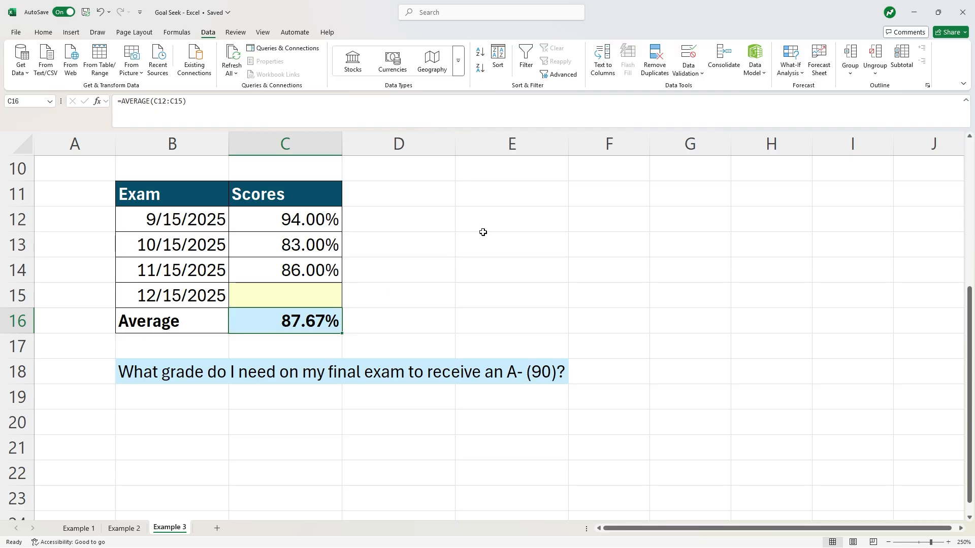
- Use Goal Seek to set the average cell C16 to .9 by changing the empty final exam score C15
left_click(804, 75)
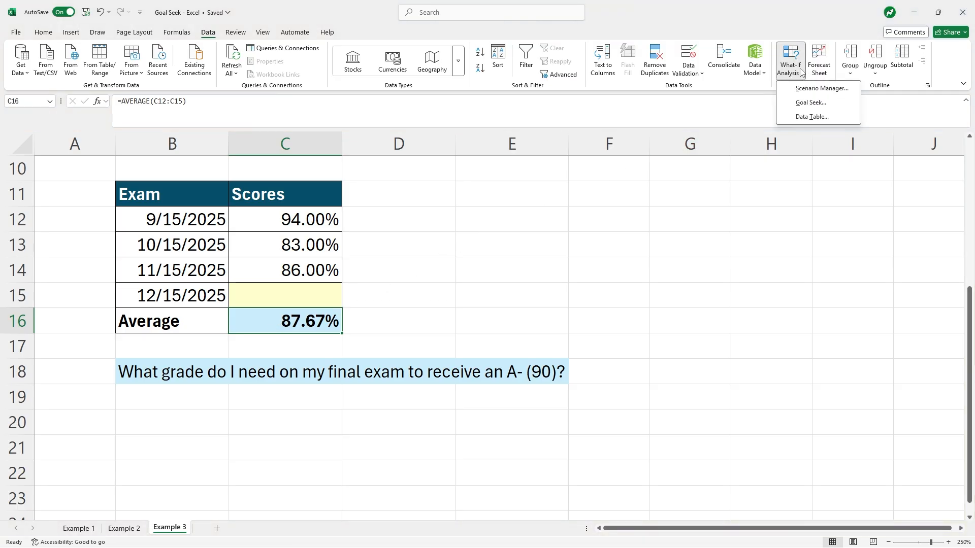
left_click(810, 104)
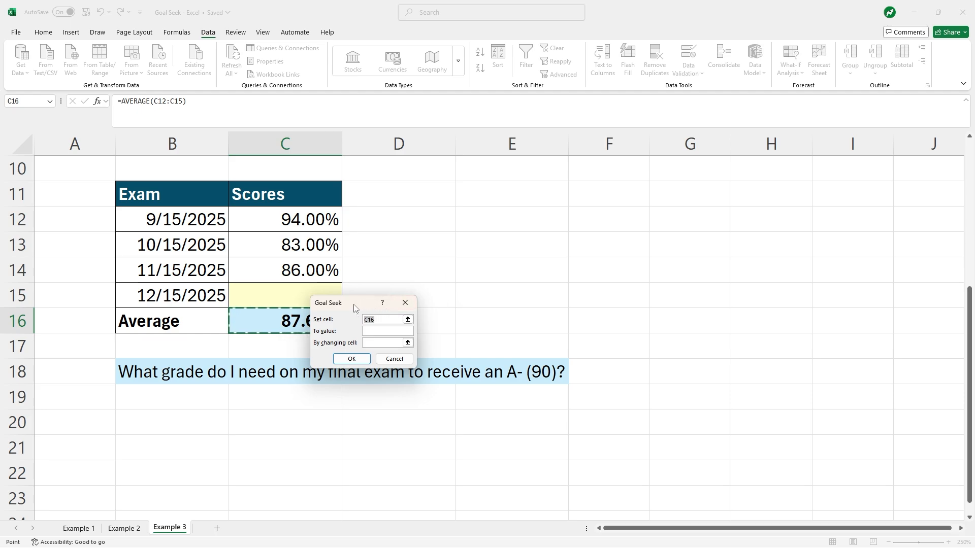
left_click_drag(369, 308, 431, 221)
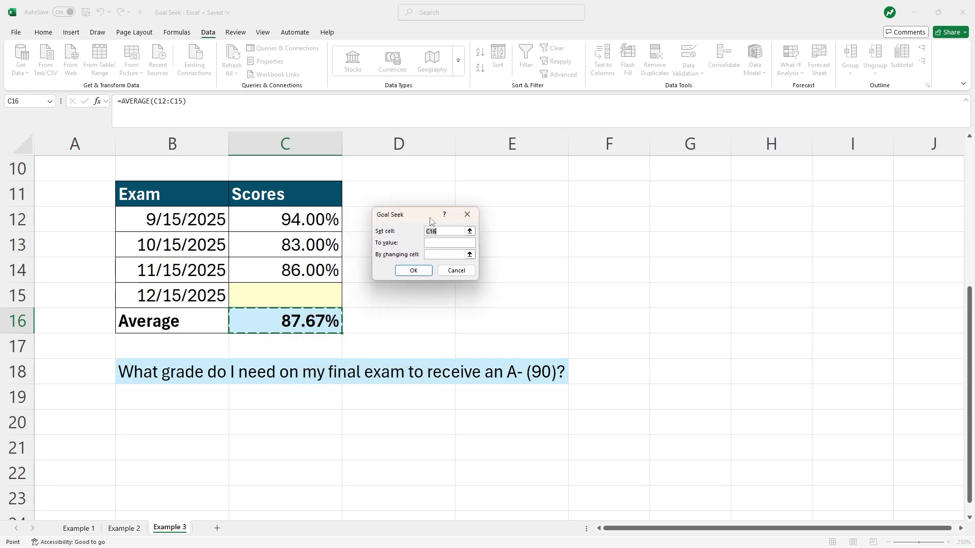
left_click(433, 243)
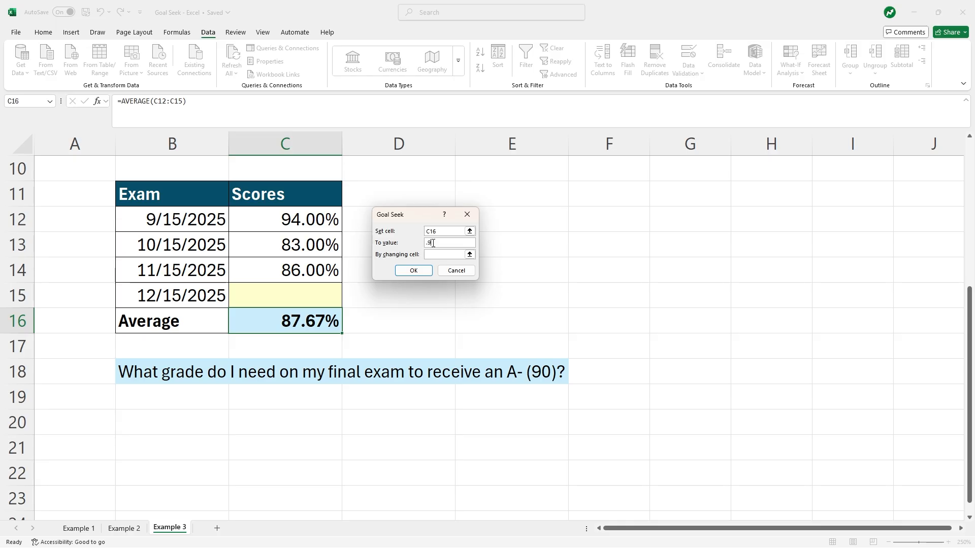
left_click(437, 254)
left_click(437, 253)
left_click(310, 297)
left_click(424, 271)
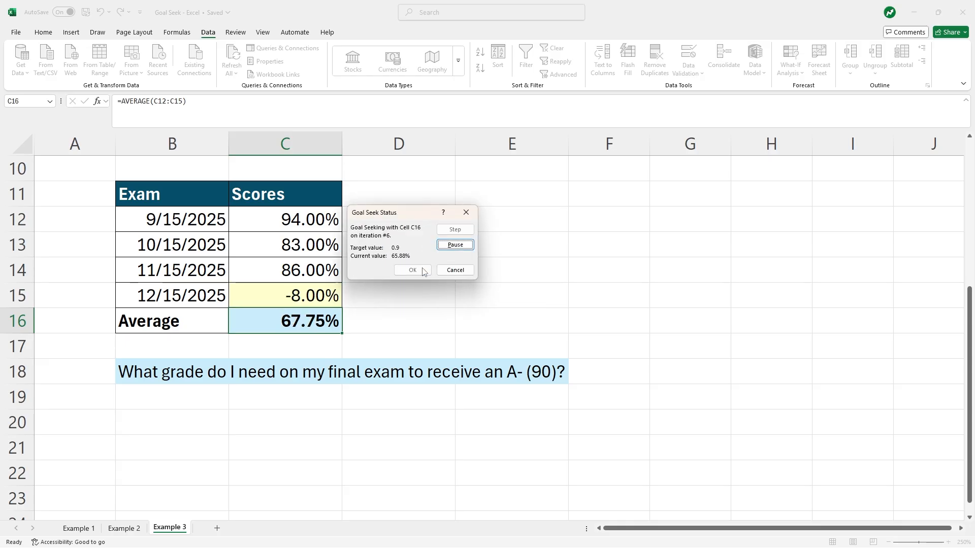